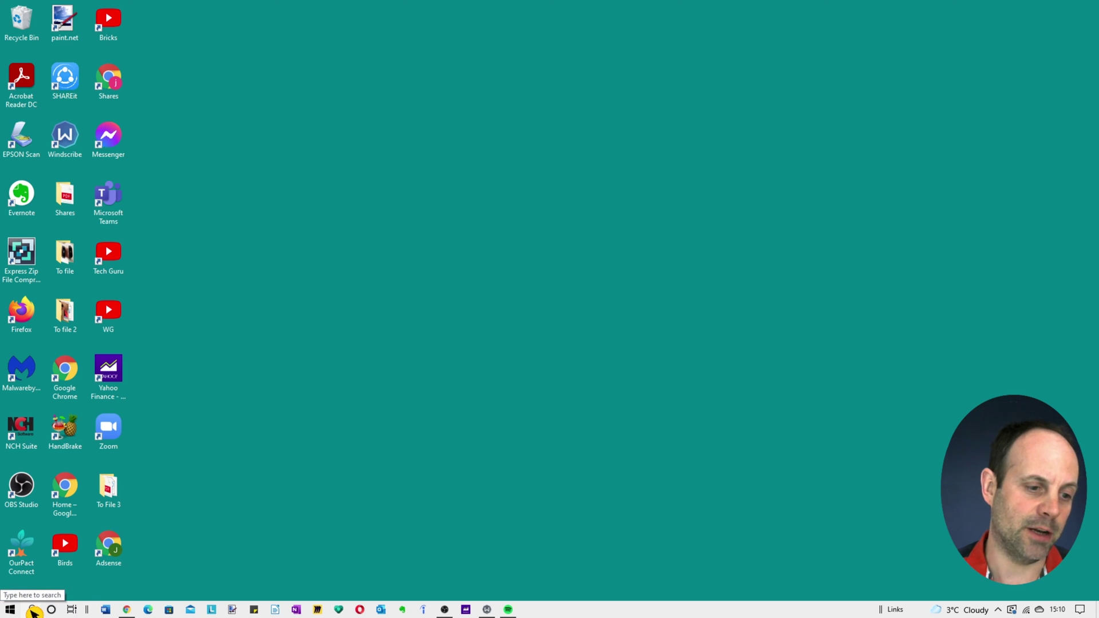
# Search Windows for 'text size' and open the Make text size bigger setting
pyautogui.click(32, 610)
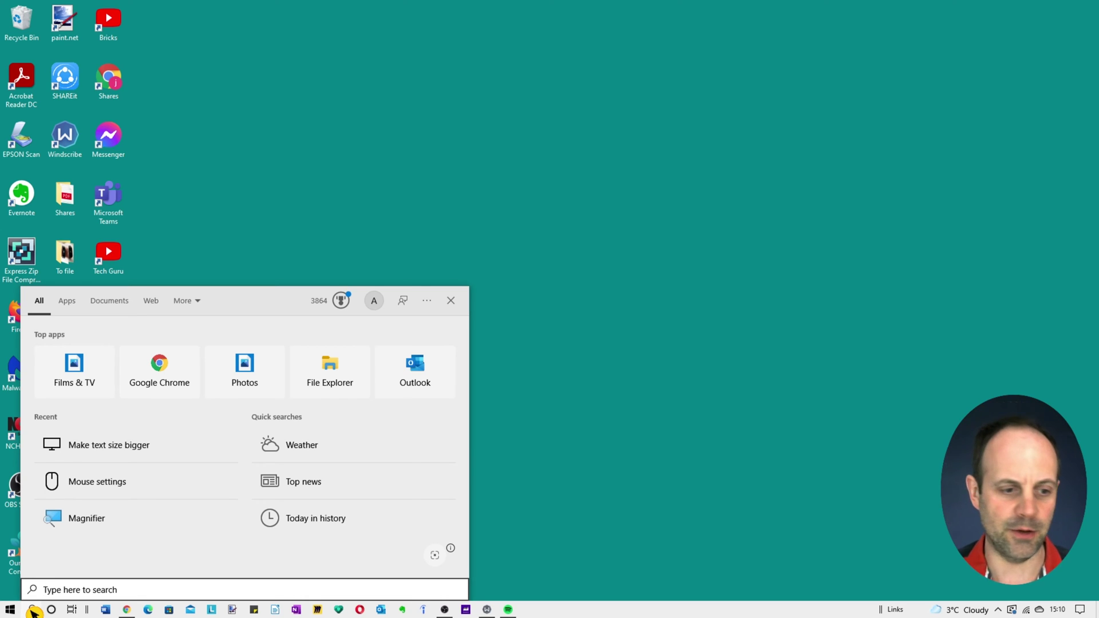
pyautogui.write('text ')
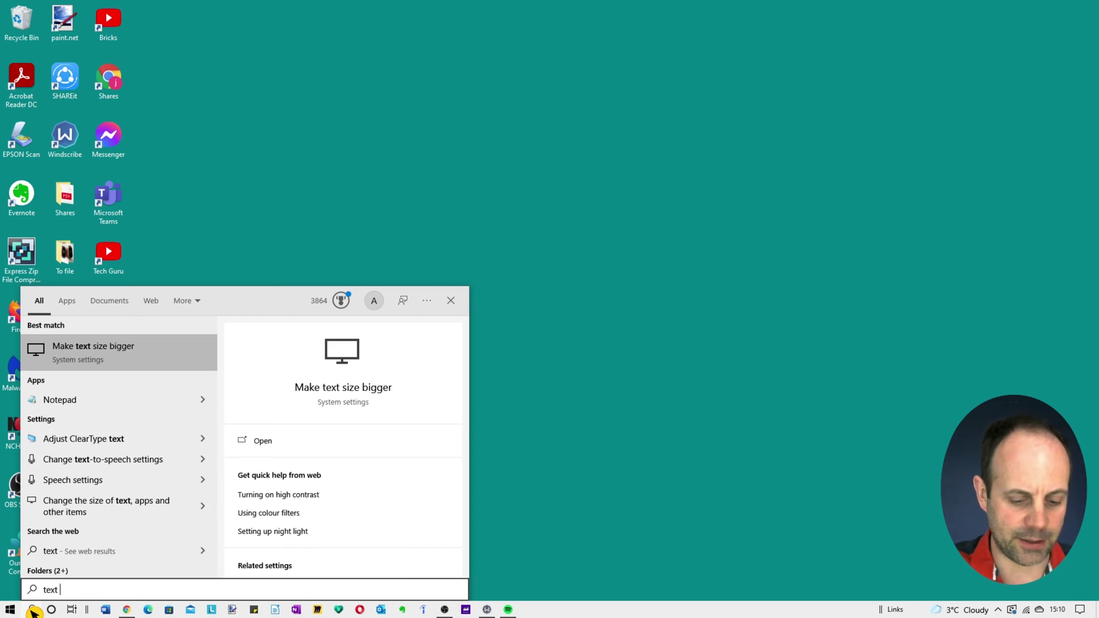
pyautogui.write('size')
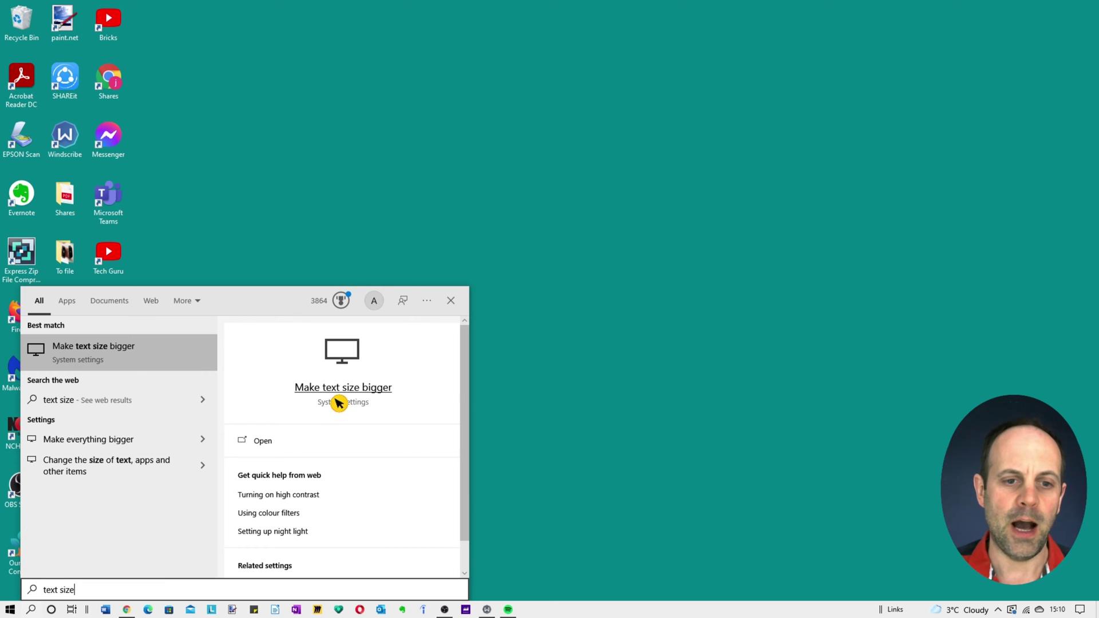
pyautogui.click(357, 394)
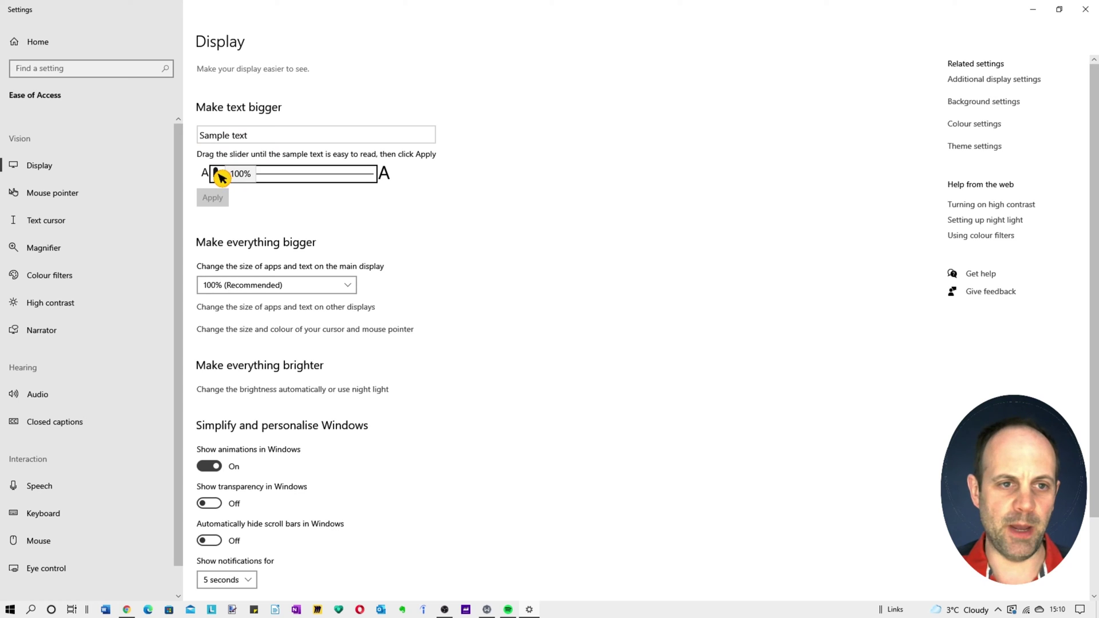
# Raise the Make text bigger slider to 151% and apply it
pyautogui.moveTo(220, 176); pyautogui.dragTo(287, 199)
pyautogui.click(213, 203)
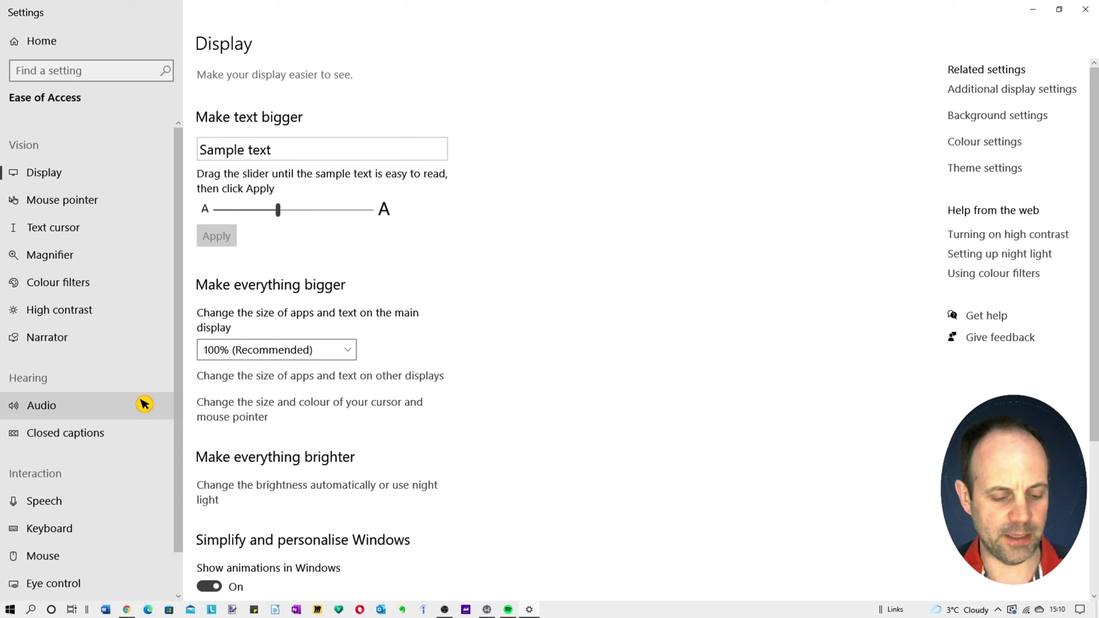
pyautogui.press('super')
# Minimise Settings and turn off Auto arrange icons on the desktop
pyautogui.click(529, 610)
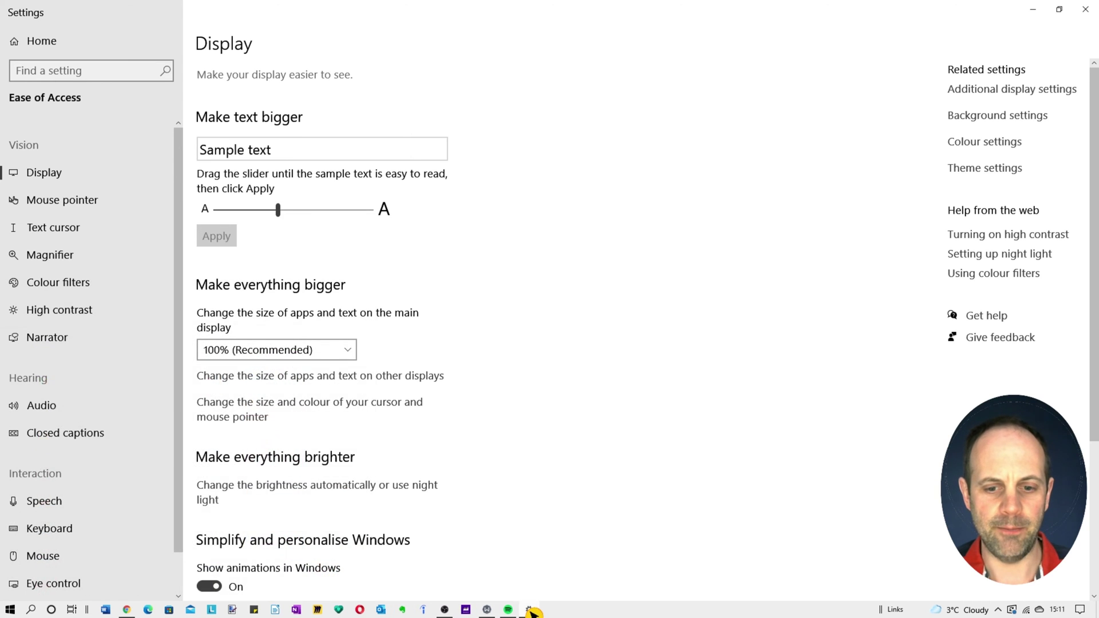
pyautogui.click(530, 611)
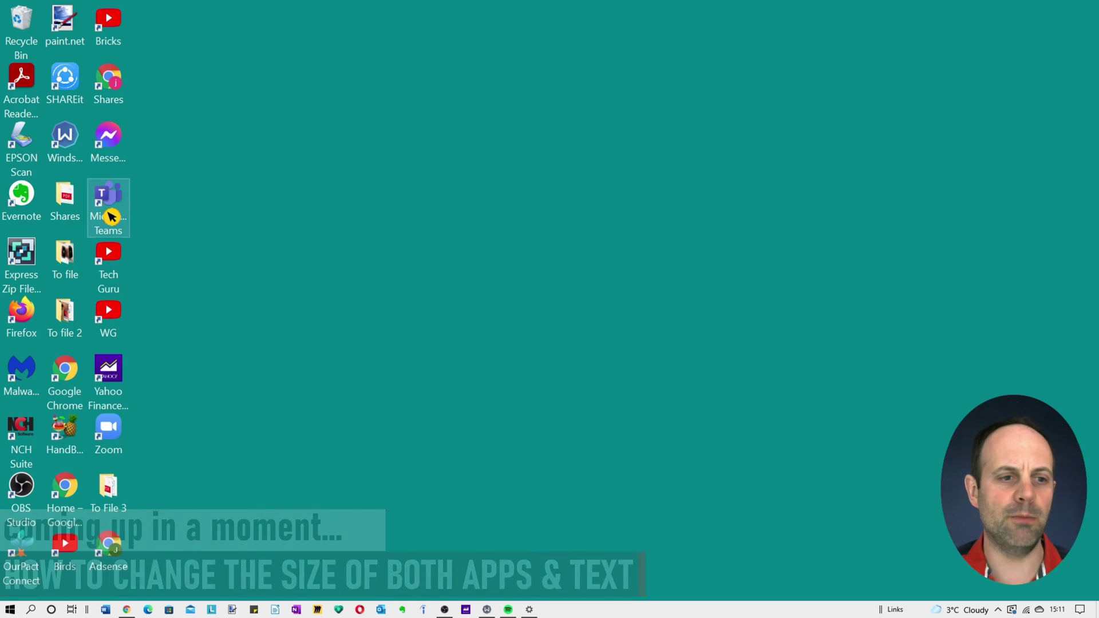
pyautogui.rightClick(267, 191)
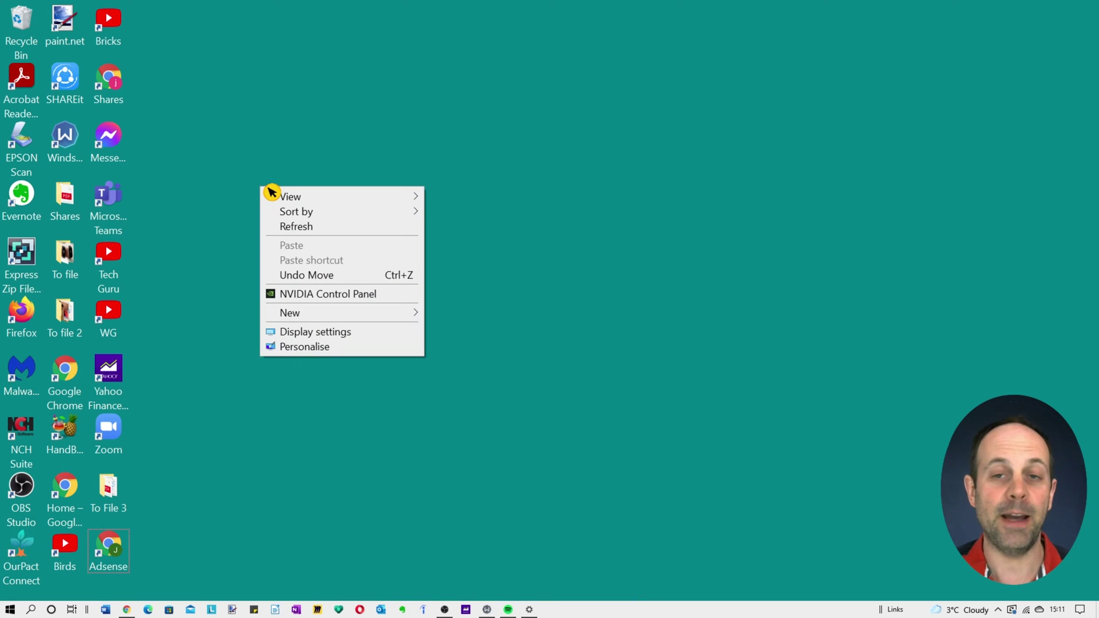
pyautogui.moveTo(319, 203)
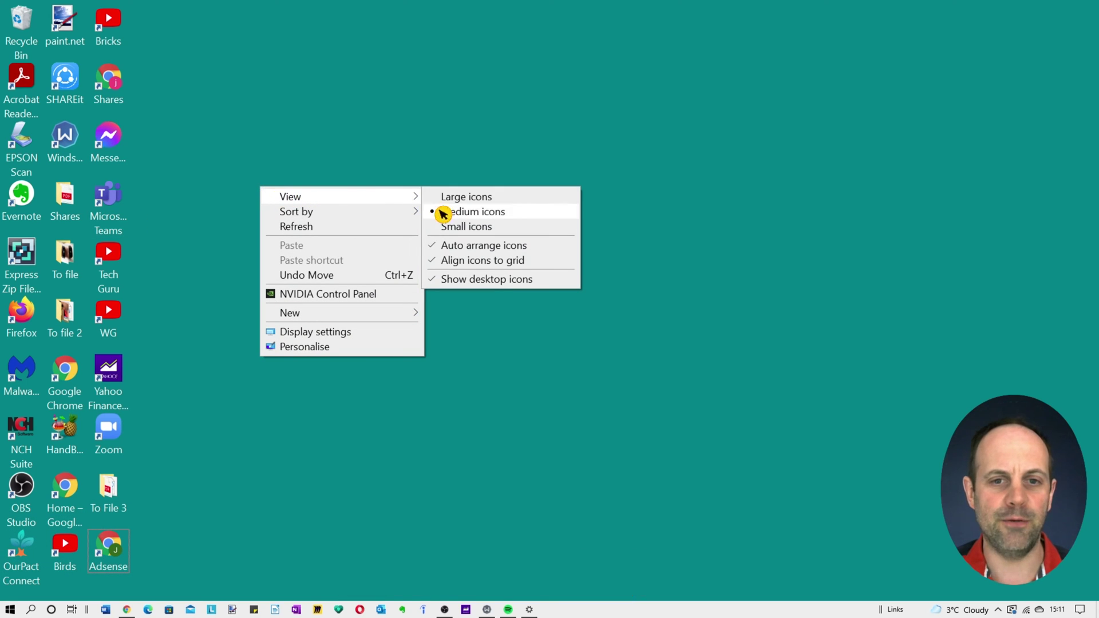
pyautogui.click(520, 249)
# Reorder the third icon column to Tech Guru, Microsoft Teams, then Messenger
pyautogui.moveTo(109, 257); pyautogui.dragTo(239, 31)
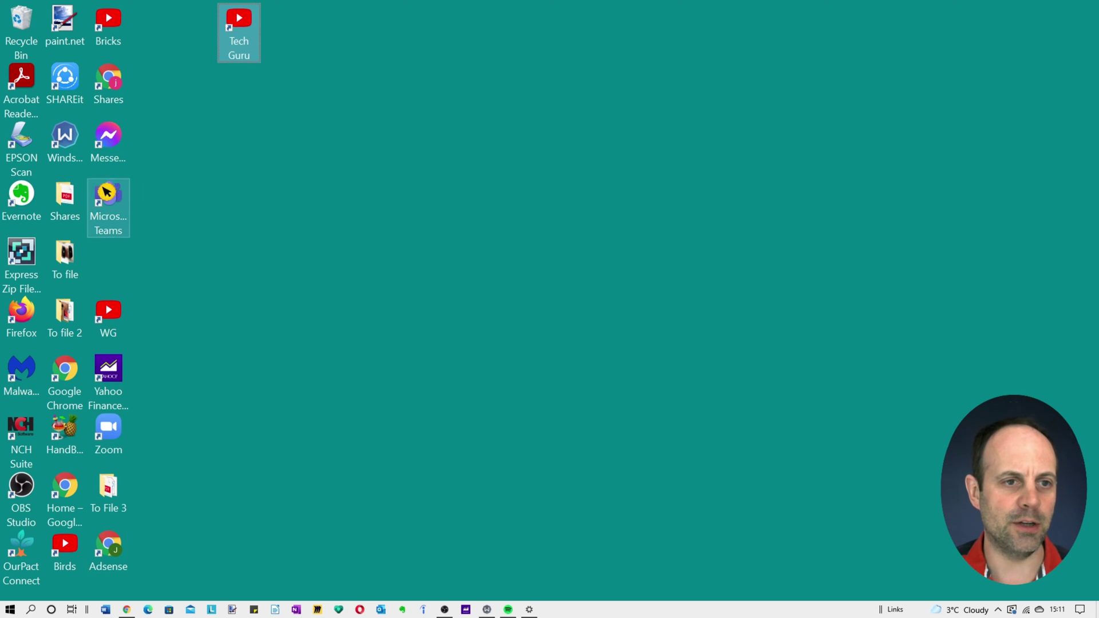
pyautogui.moveTo(106, 191); pyautogui.dragTo(237, 94)
pyautogui.moveTo(115, 153); pyautogui.dragTo(329, 90)
pyautogui.rightClick(253, 221)
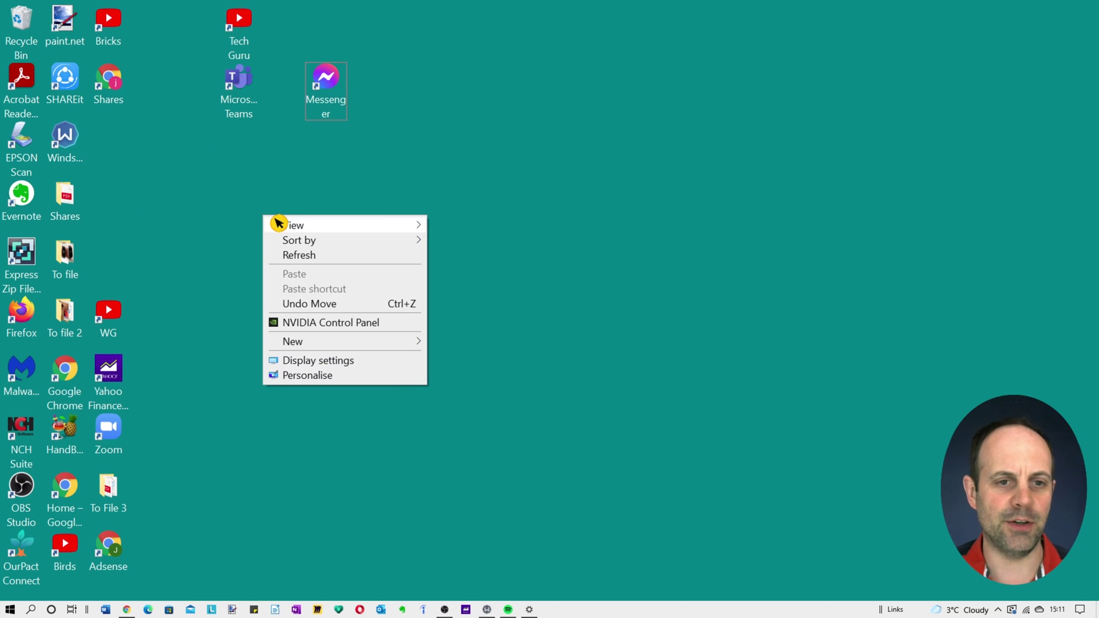
pyautogui.click(326, 101)
pyautogui.moveTo(327, 101); pyautogui.dragTo(126, 257)
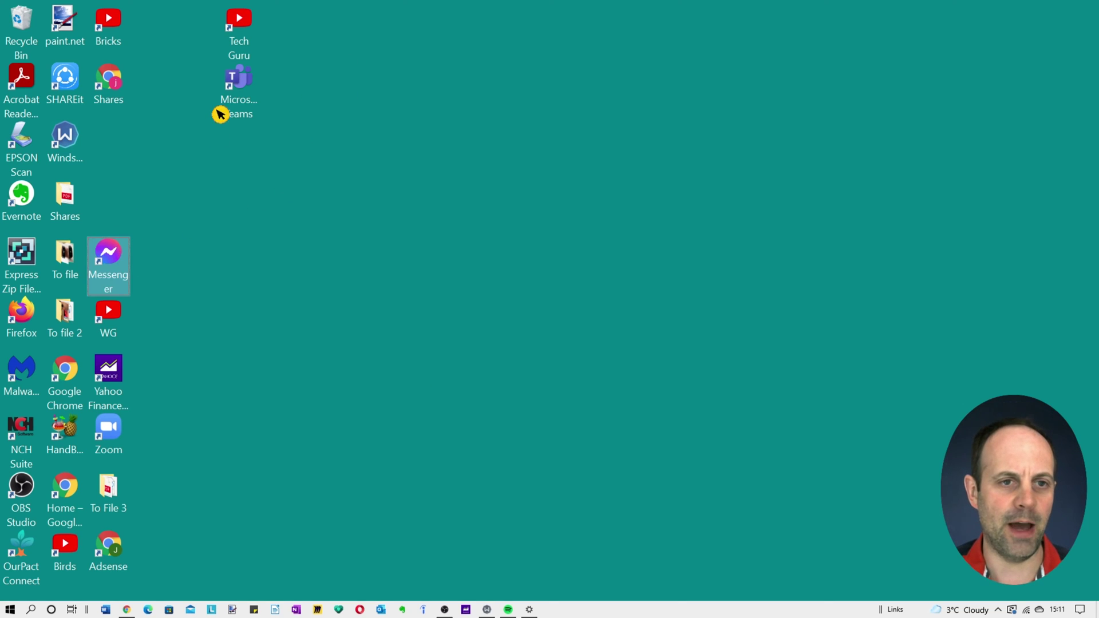
pyautogui.moveTo(221, 110); pyautogui.dragTo(95, 226)
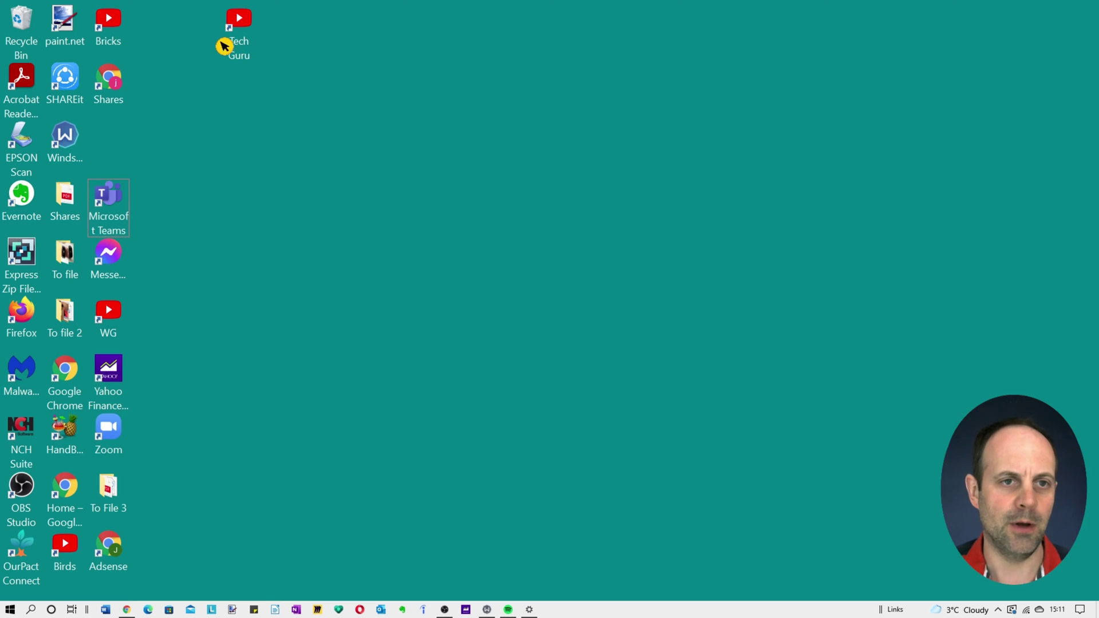
pyautogui.moveTo(230, 43); pyautogui.dragTo(114, 147)
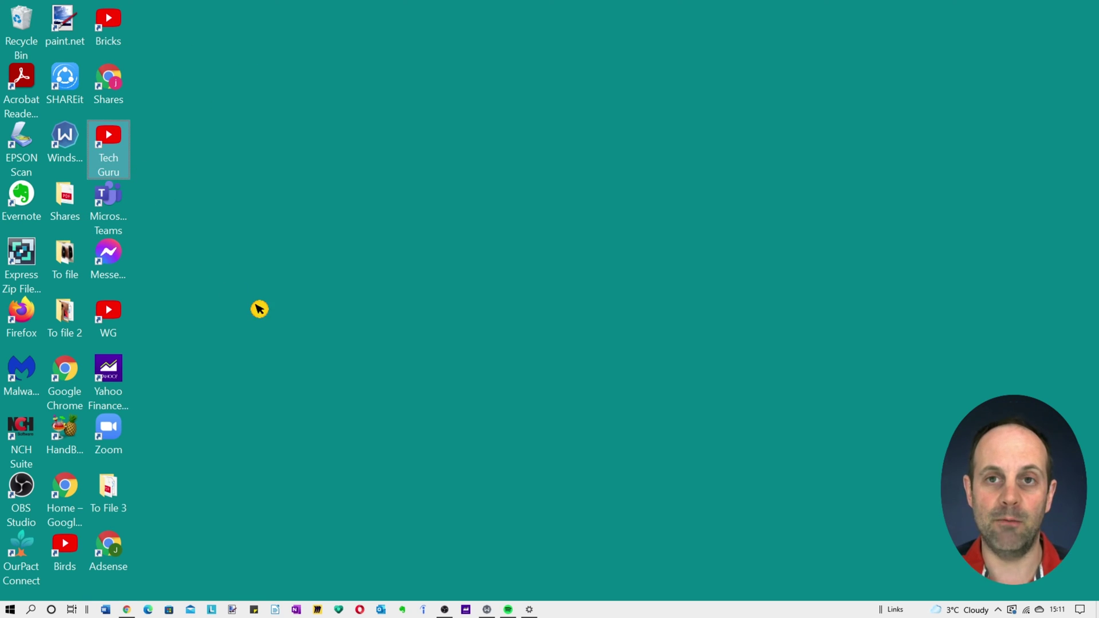
pyautogui.click(530, 611)
# Reset text size to default, then try 125% scaling before returning to 100% (Recommended)
pyautogui.moveTo(278, 211); pyautogui.dragTo(215, 207)
pyautogui.click(213, 232)
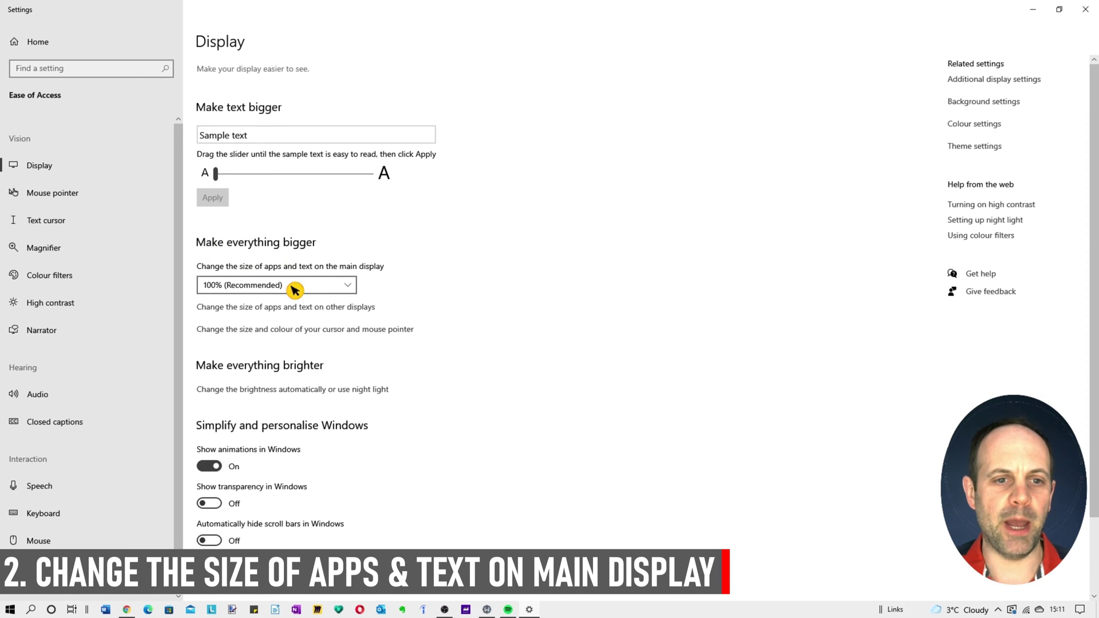
pyautogui.click(322, 285)
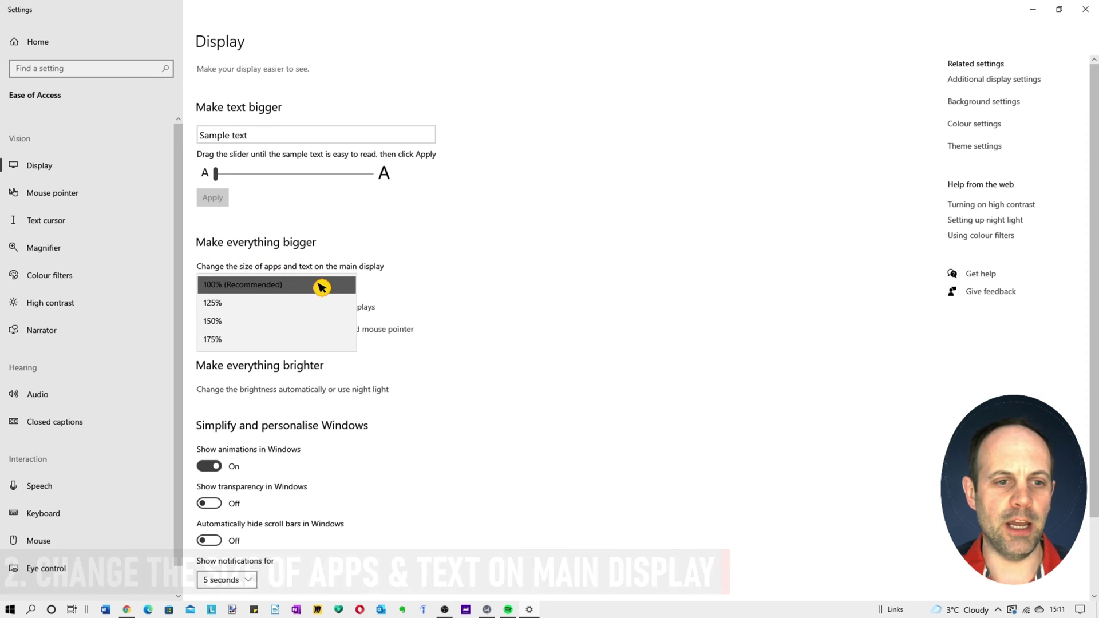
pyautogui.click(319, 303)
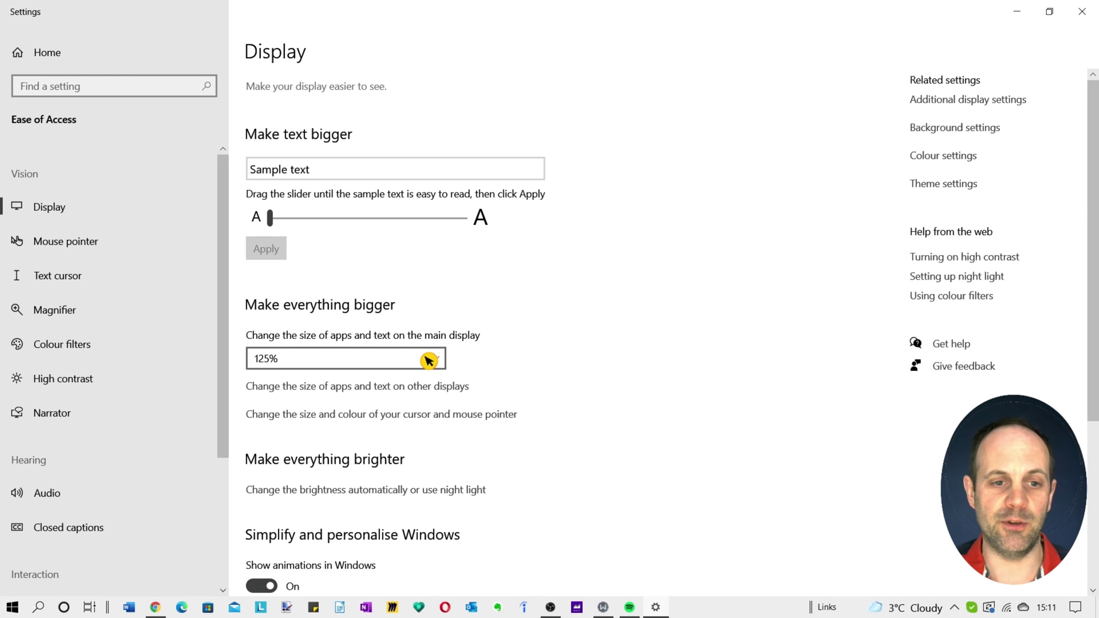
pyautogui.click(431, 361)
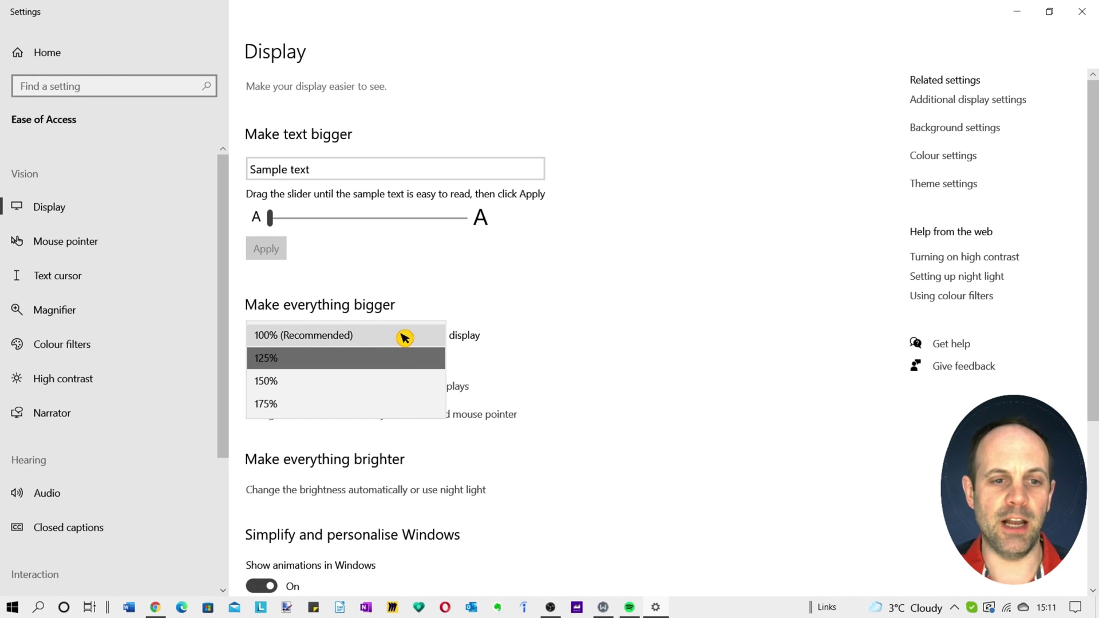
pyautogui.click(404, 336)
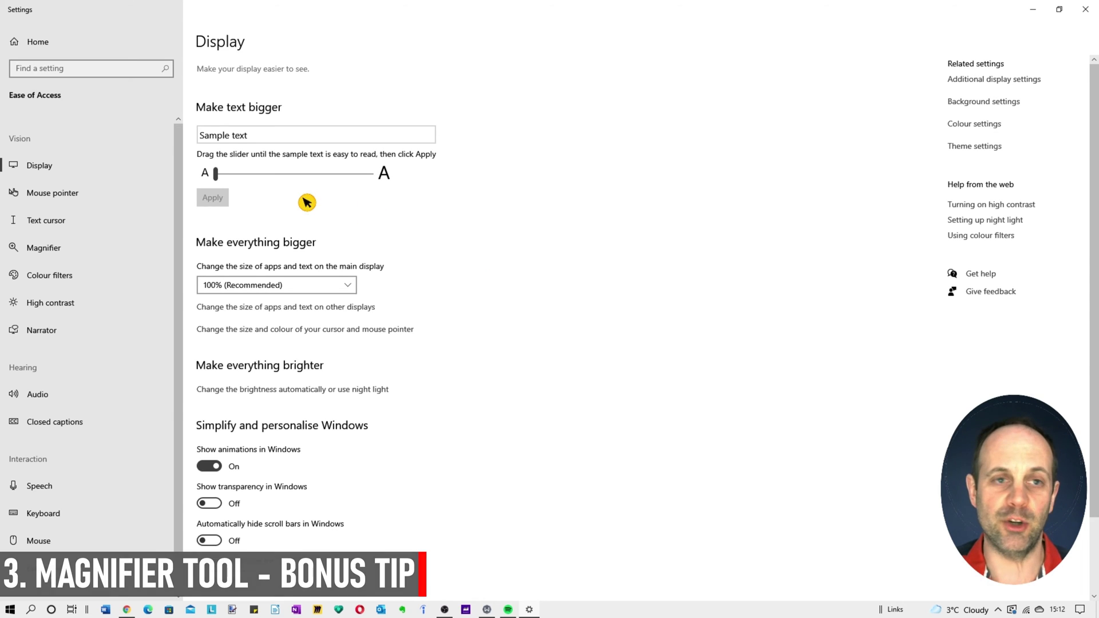
# Find the Magnifier settings by searching 'mag', turn Magnifier on and raise its zoom
pyautogui.click(91, 69)
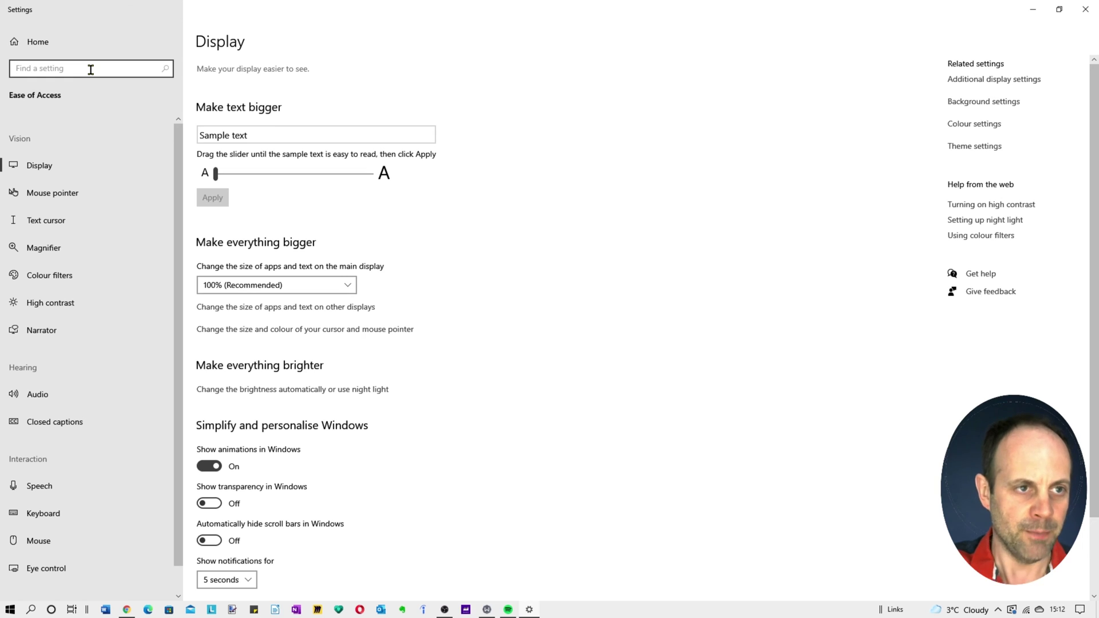
pyautogui.write('magn')
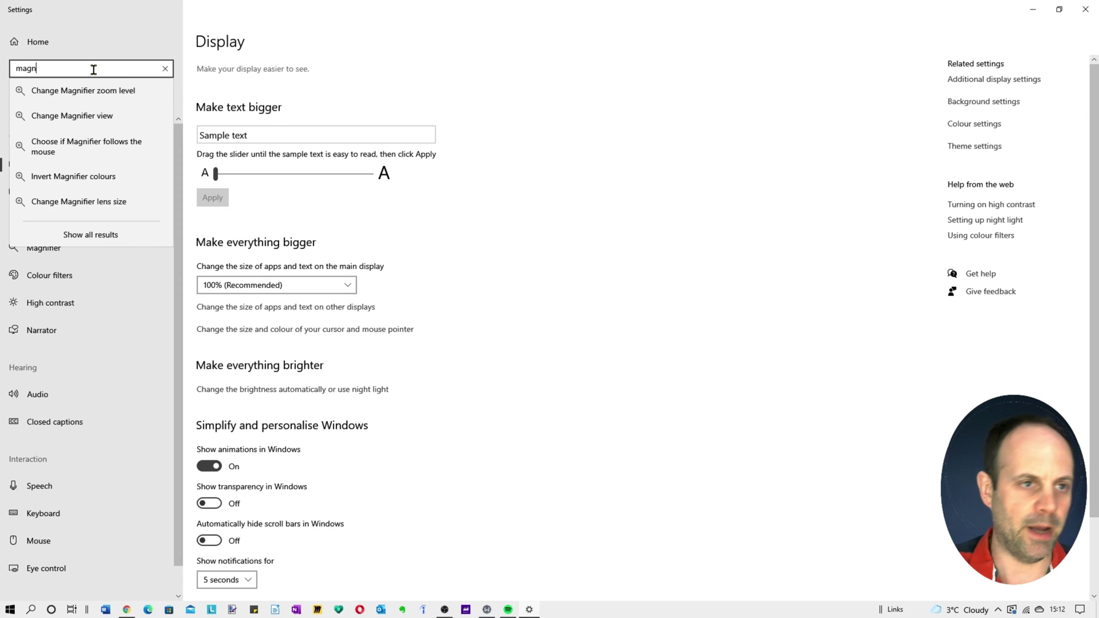
pyautogui.click(135, 90)
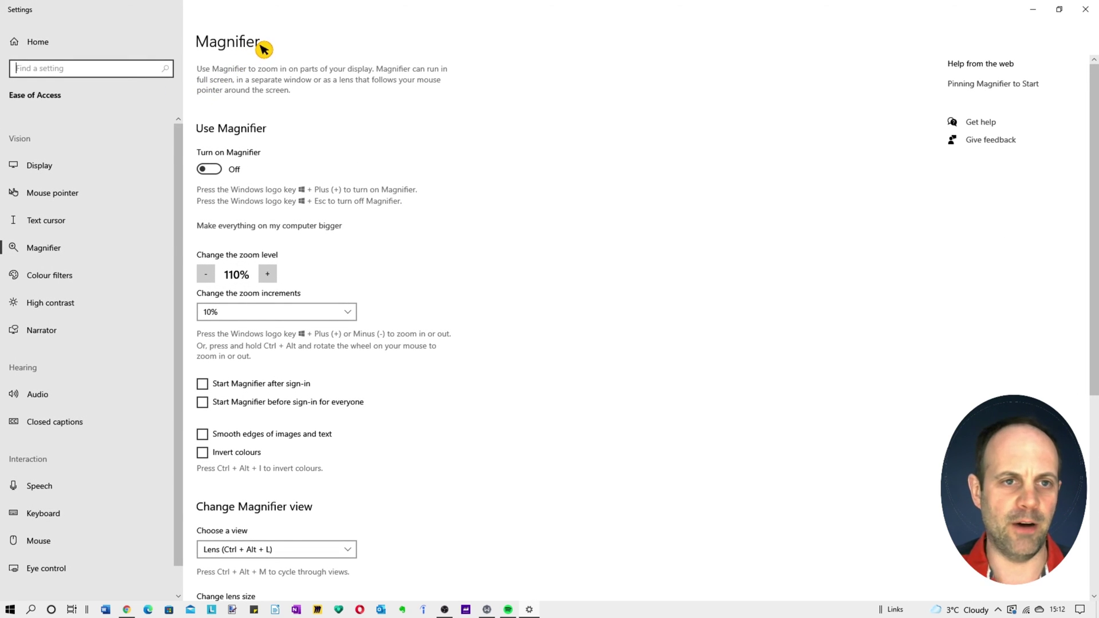
pyautogui.click(209, 170)
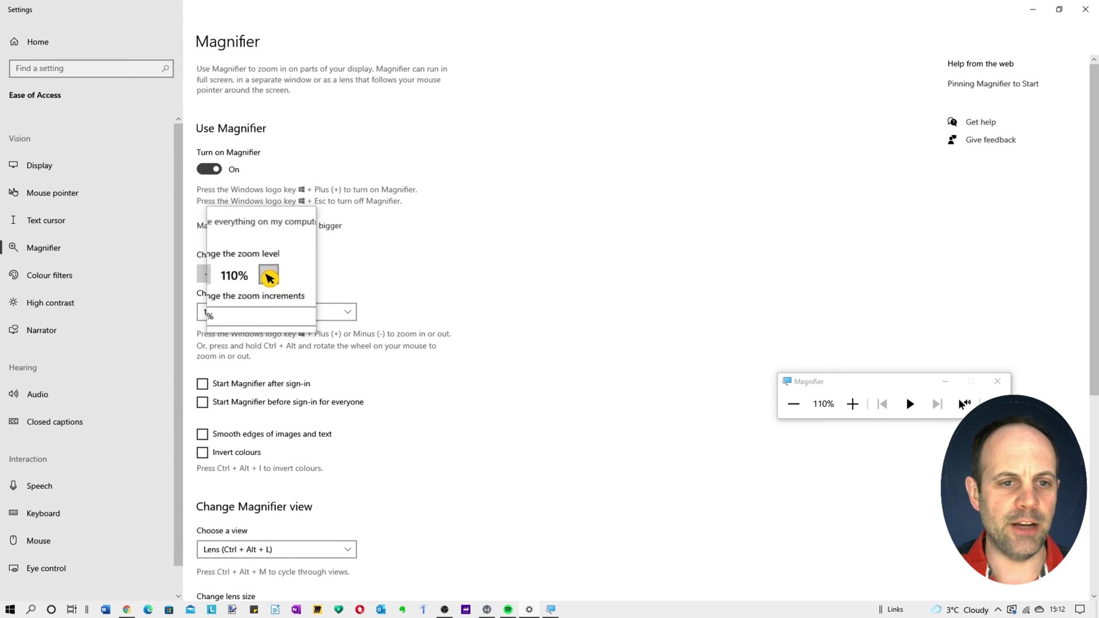
pyautogui.click(267, 275)
# Raise the Magnifier zoom level to 140%, then lower it back to 100%
pyautogui.click(267, 276)
pyautogui.click(264, 276)
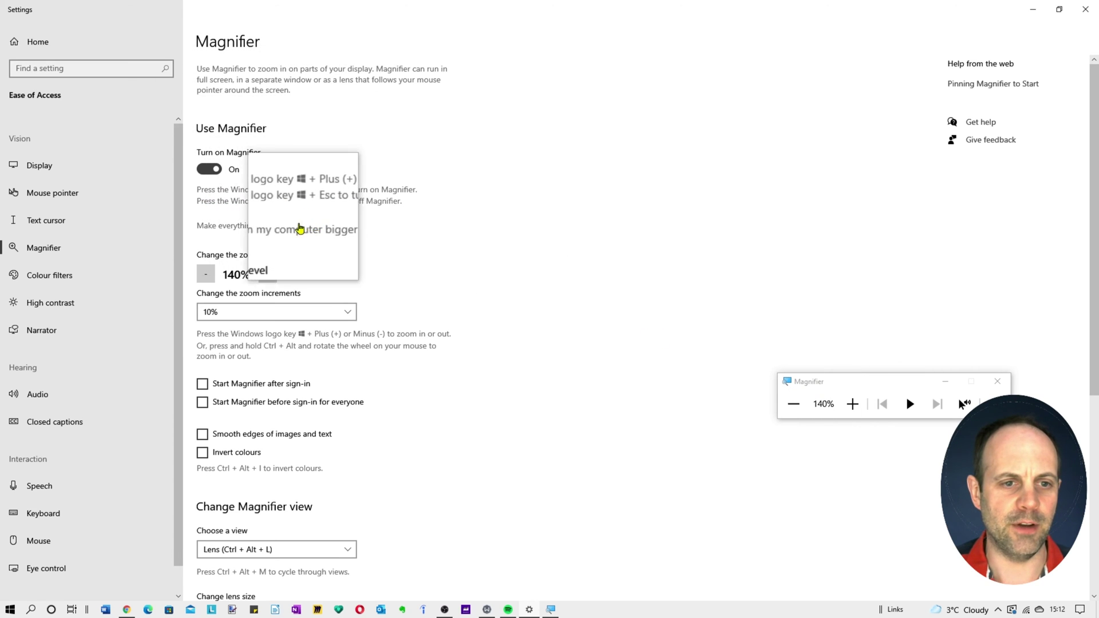
pyautogui.click(205, 274)
pyautogui.click(205, 274)
pyautogui.click(205, 273)
pyautogui.click(206, 274)
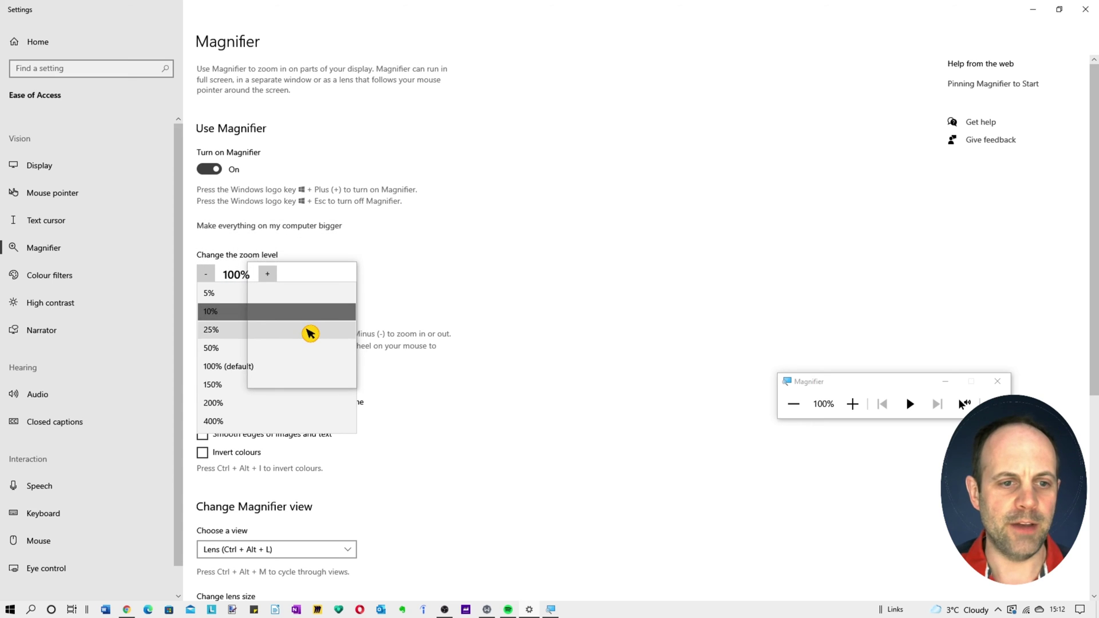
# Try 25% zoom increments, then set them back to 10%
pyautogui.click(308, 329)
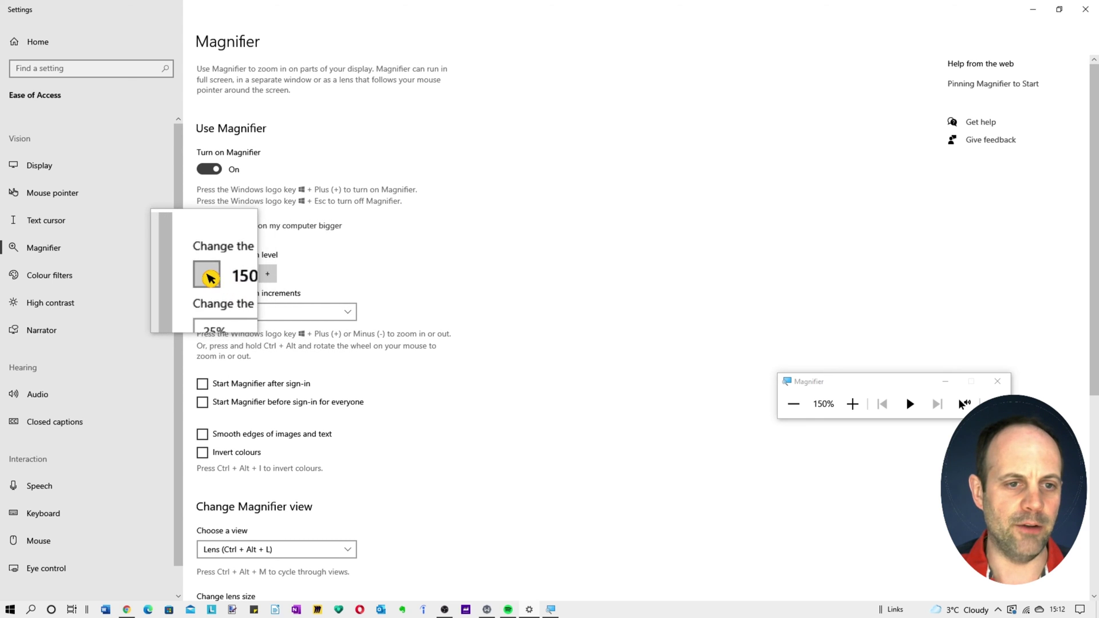
pyautogui.click(258, 312)
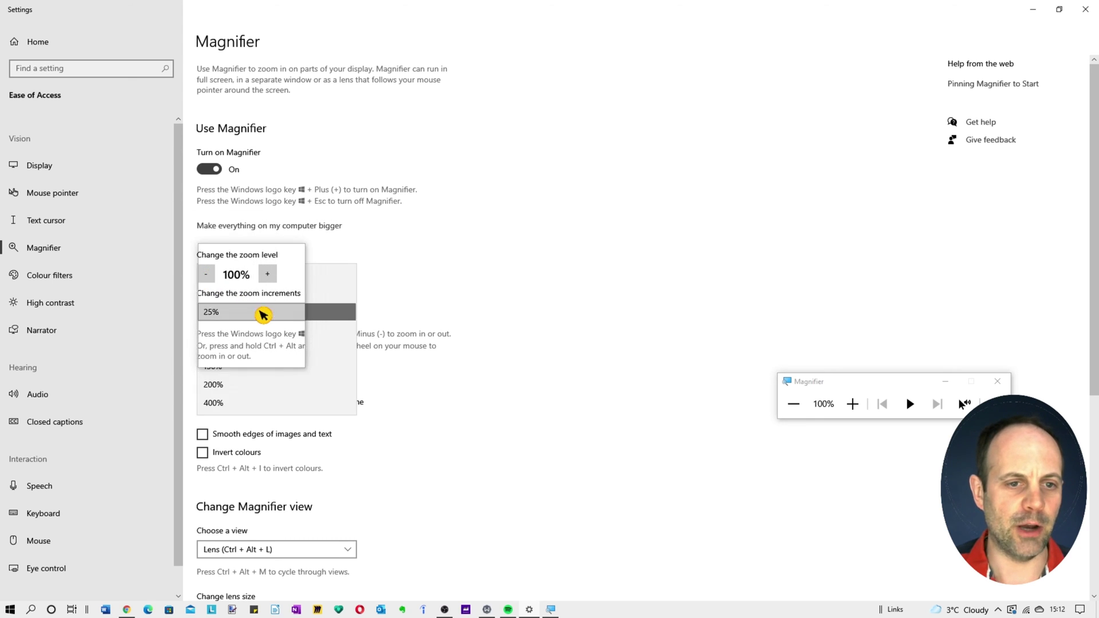
pyautogui.click(272, 296)
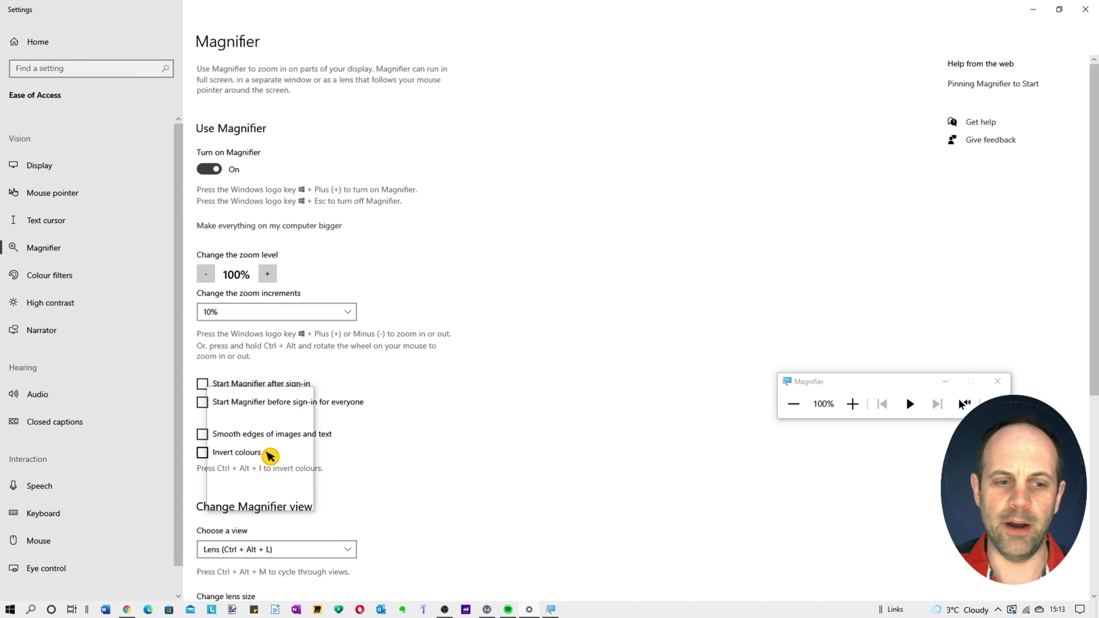
# Make the Magnifier lens taller and wider using the lens size sliders
pyautogui.scroll(-3, 298, 452)
pyautogui.scroll(-1, 337, 449)
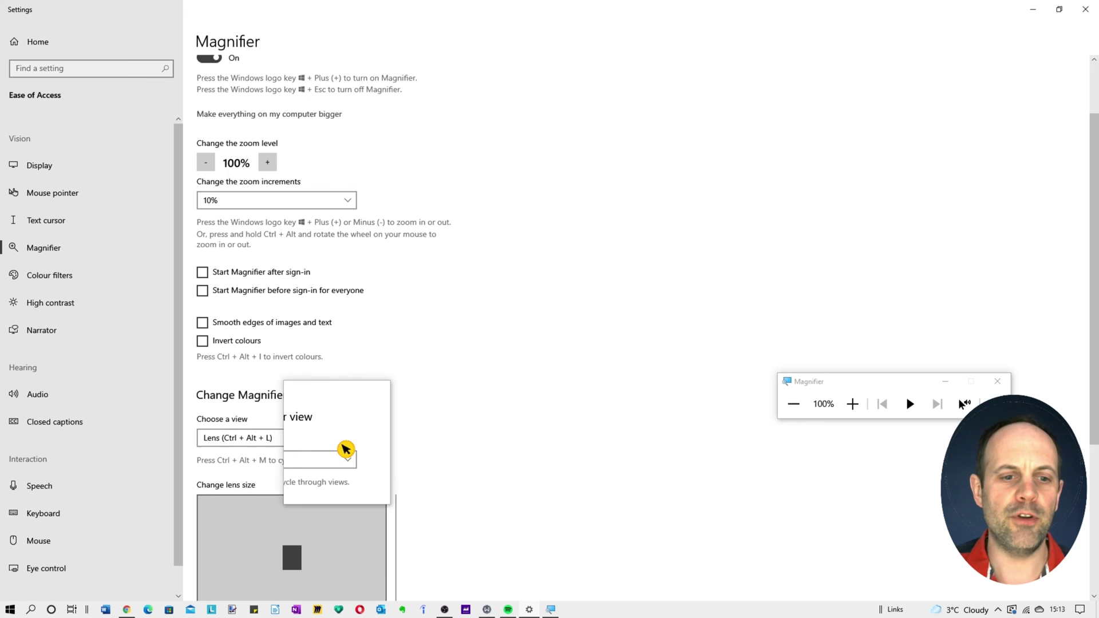
pyautogui.scroll(-4, 346, 449)
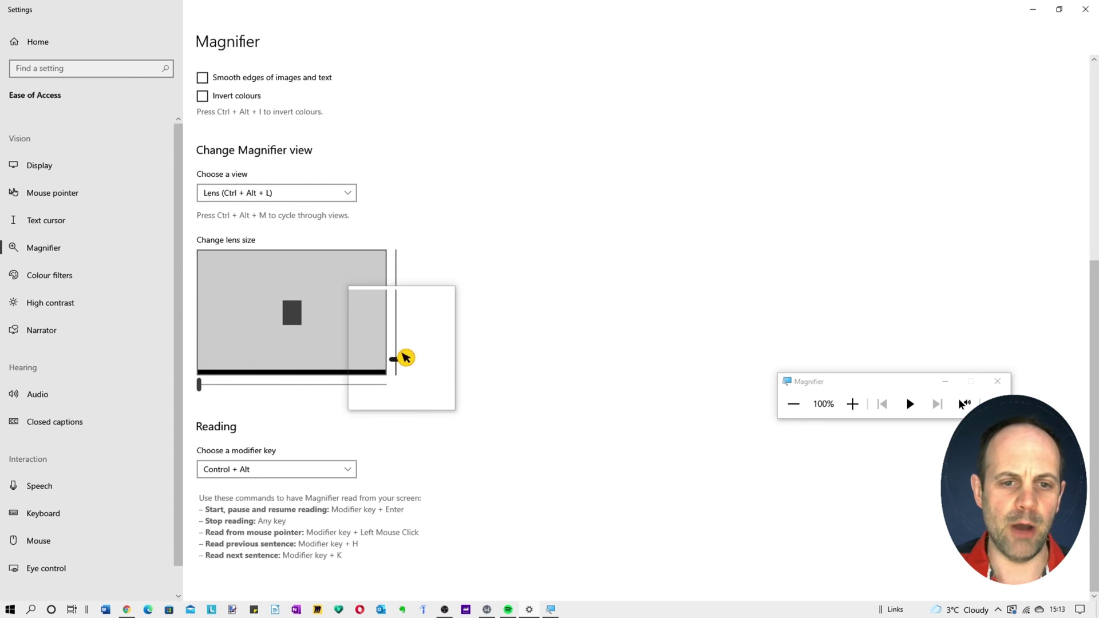
pyautogui.moveTo(399, 361); pyautogui.dragTo(400, 306)
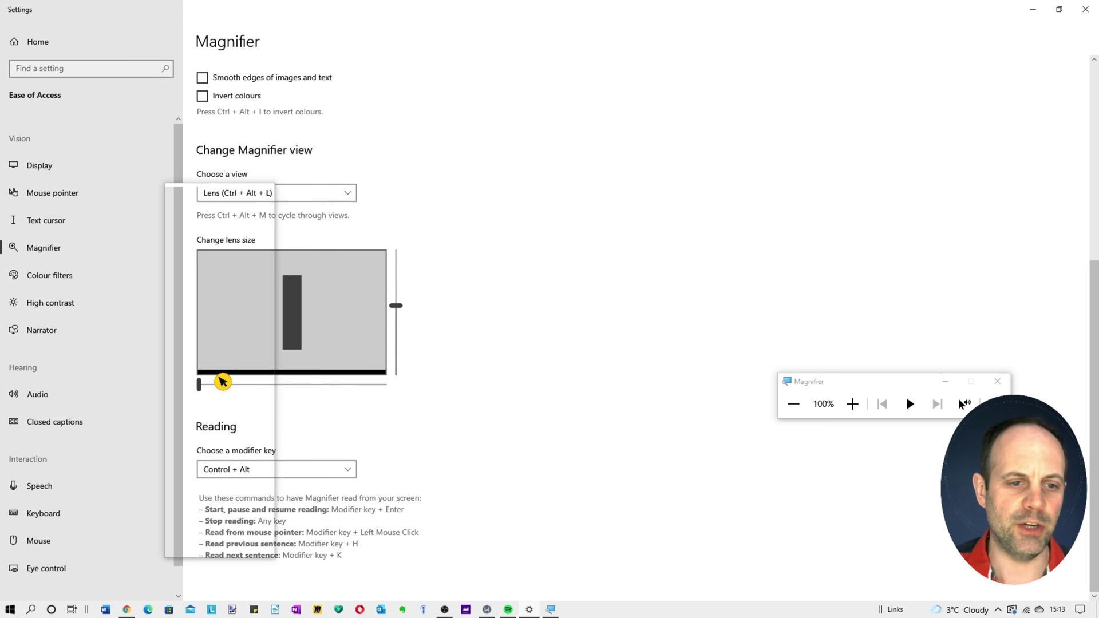
pyautogui.moveTo(200, 387); pyautogui.dragTo(288, 384)
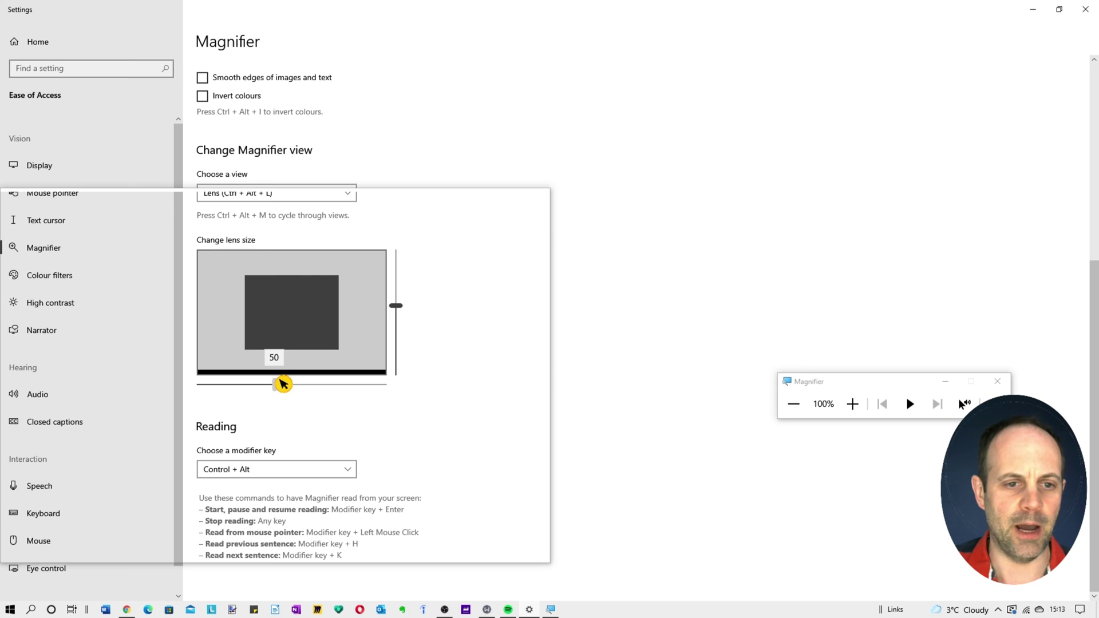
# Raise the Magnifier zoom level to 140%
pyautogui.scroll(6, 423, 281)
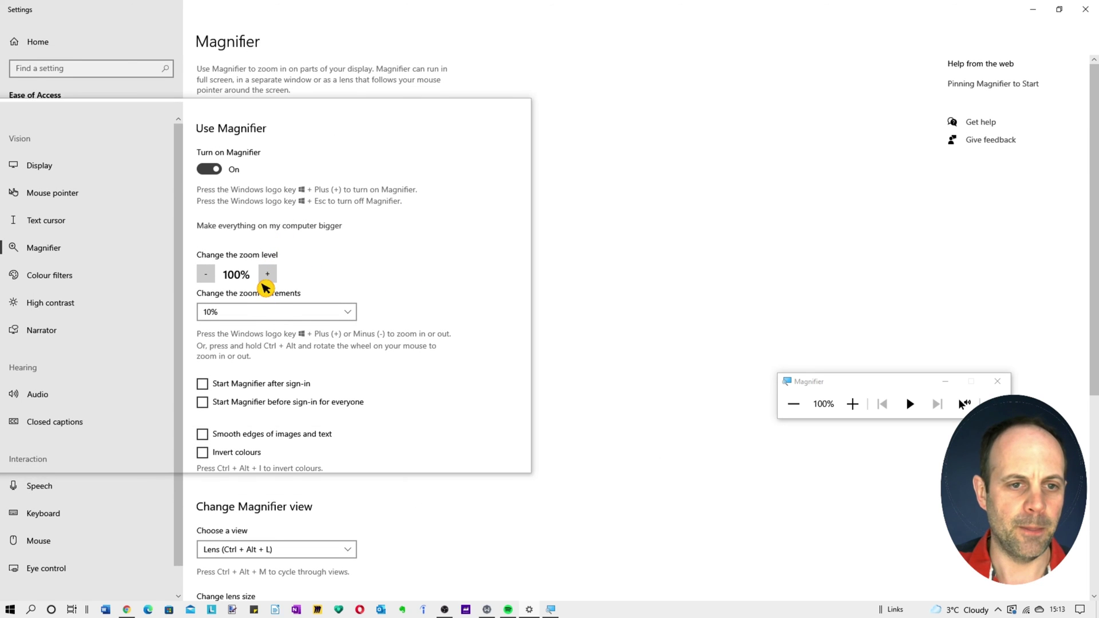
pyautogui.click(267, 274)
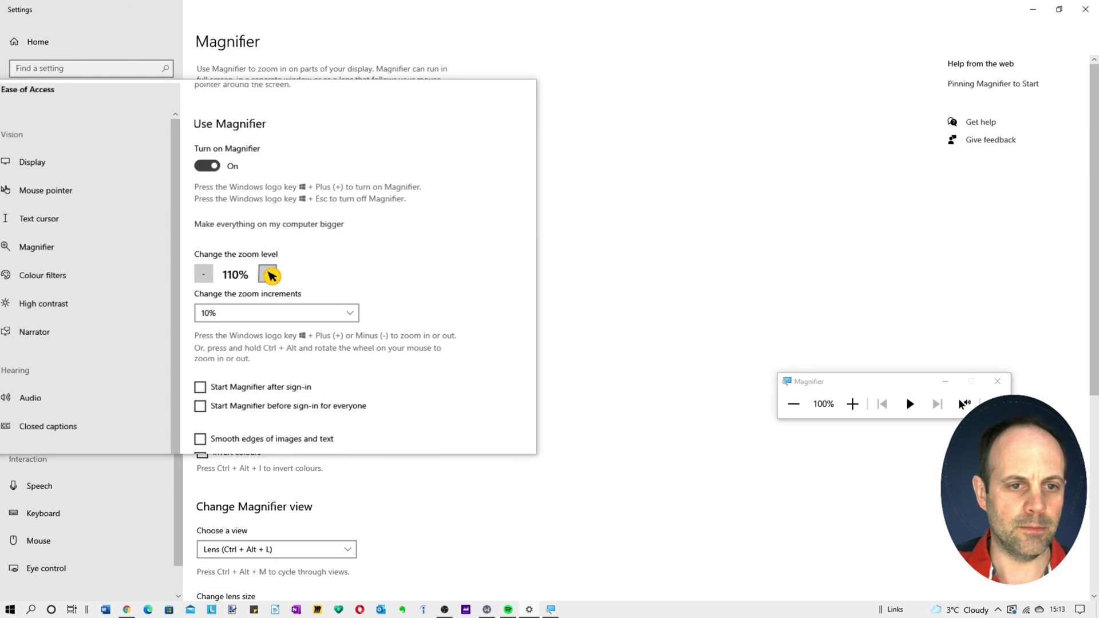
pyautogui.click(268, 275)
pyautogui.click(268, 274)
pyautogui.click(268, 275)
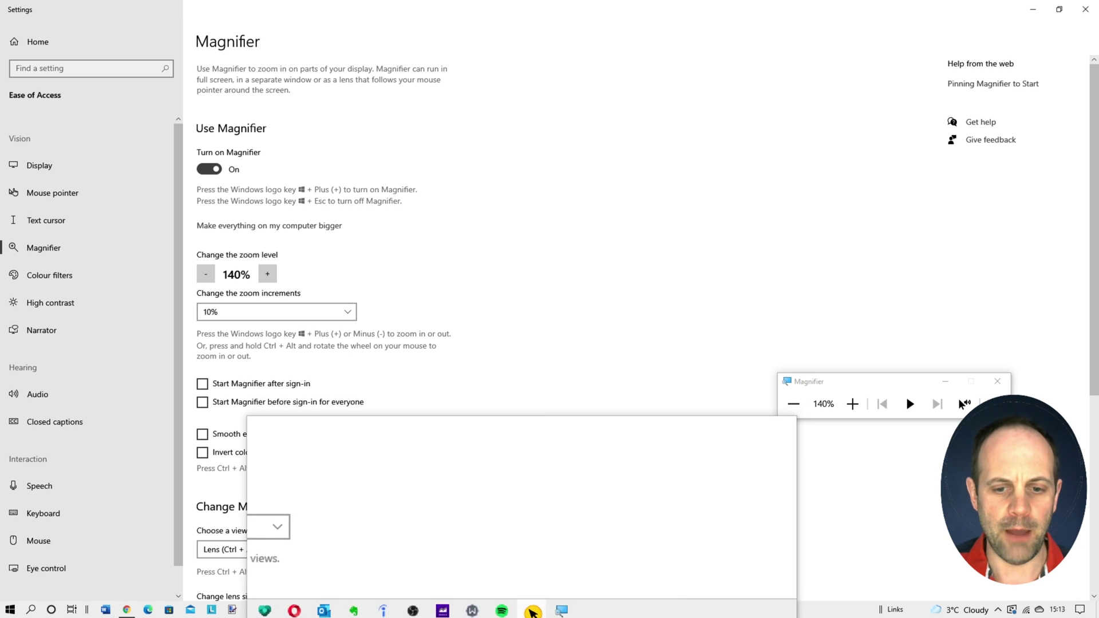
pyautogui.click(508, 609)
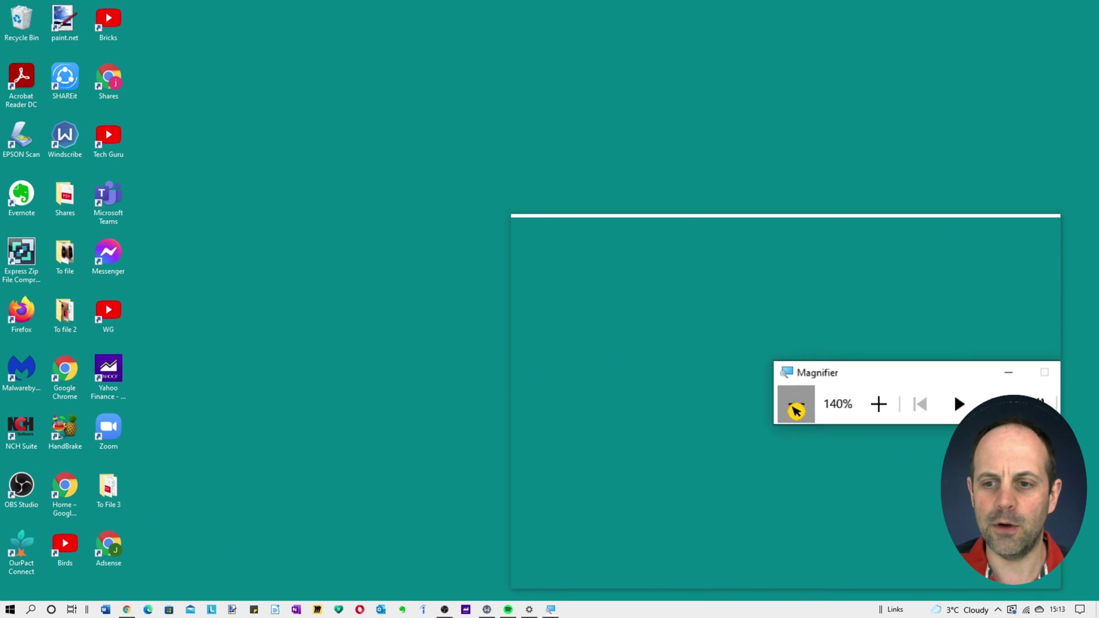
# Lower the Magnifier zoom to 100%, close Magnifier, and restart it with Windows+Plus
pyautogui.click(791, 406)
pyautogui.click(792, 407)
pyautogui.click(792, 406)
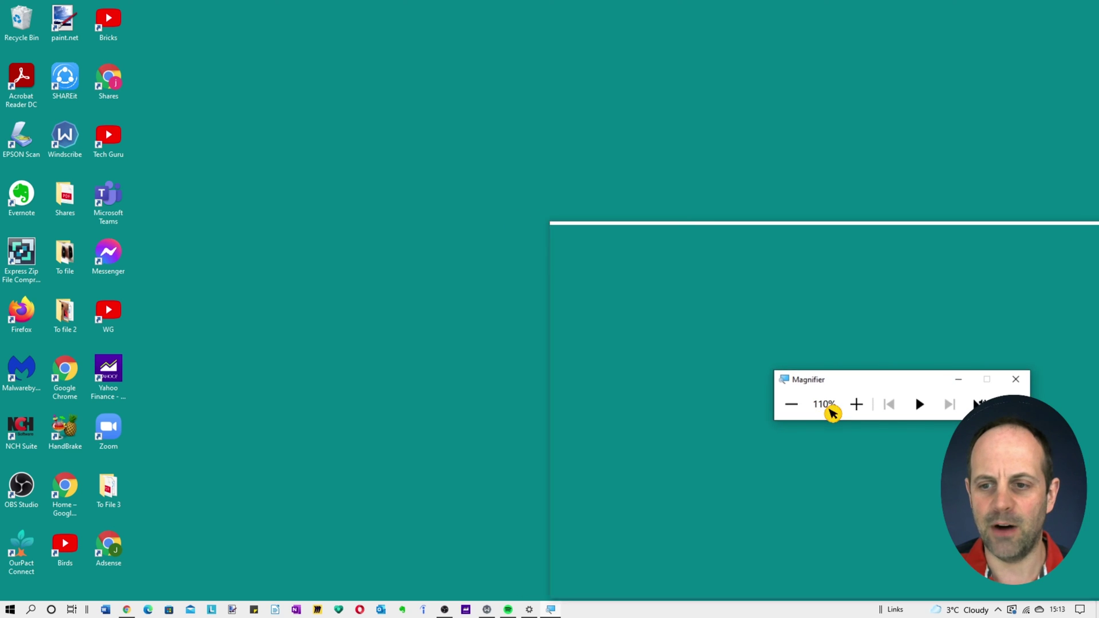
pyautogui.click(793, 407)
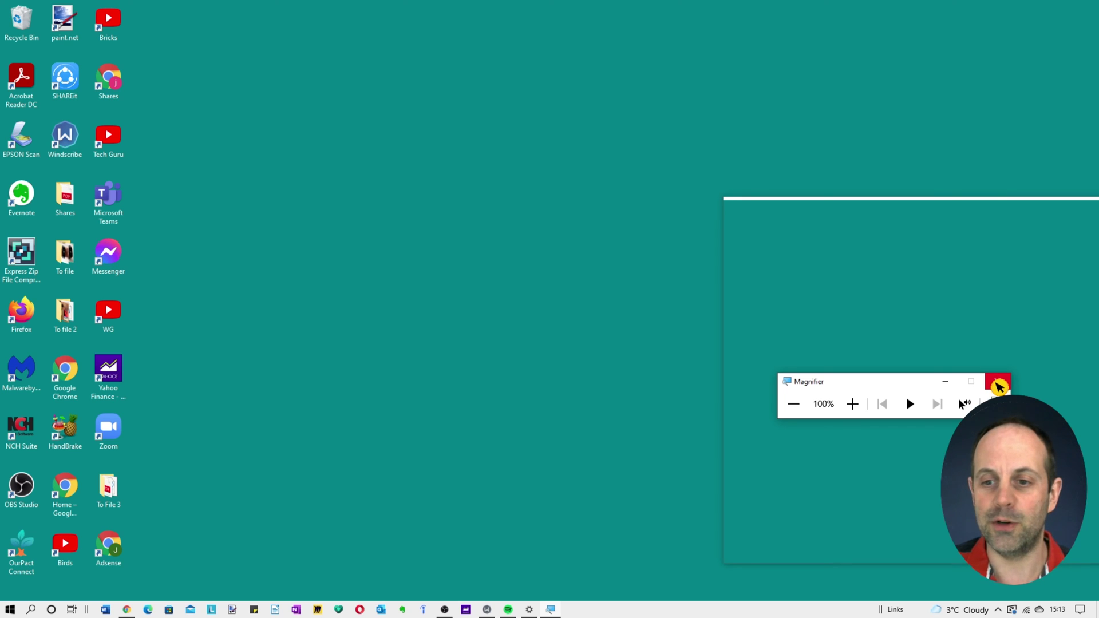
pyautogui.click(999, 388)
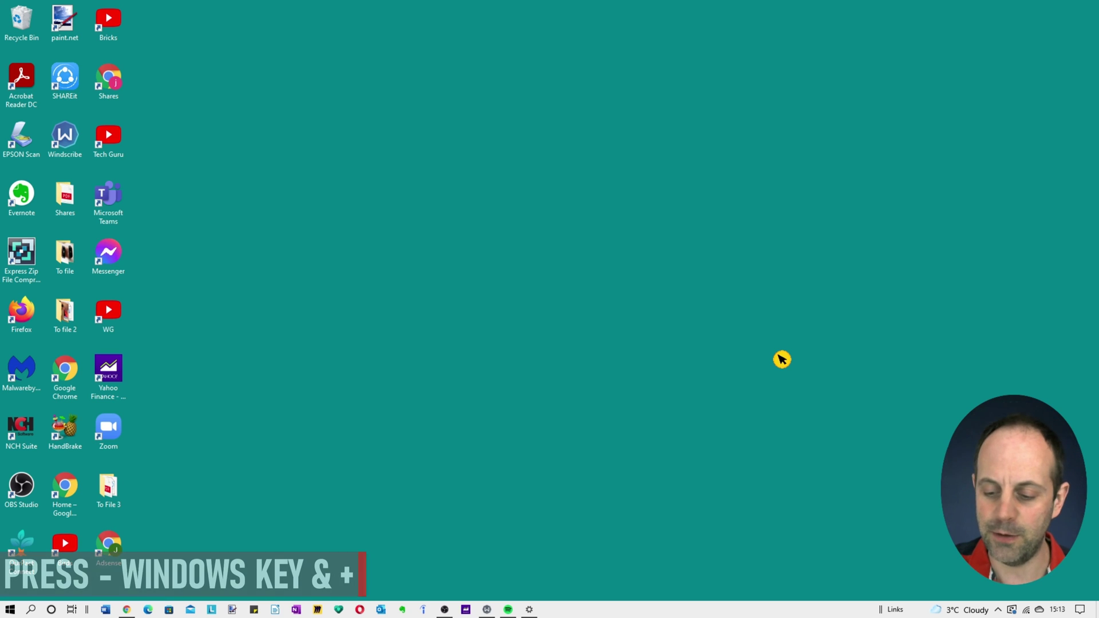
pyautogui.press('super+plus')
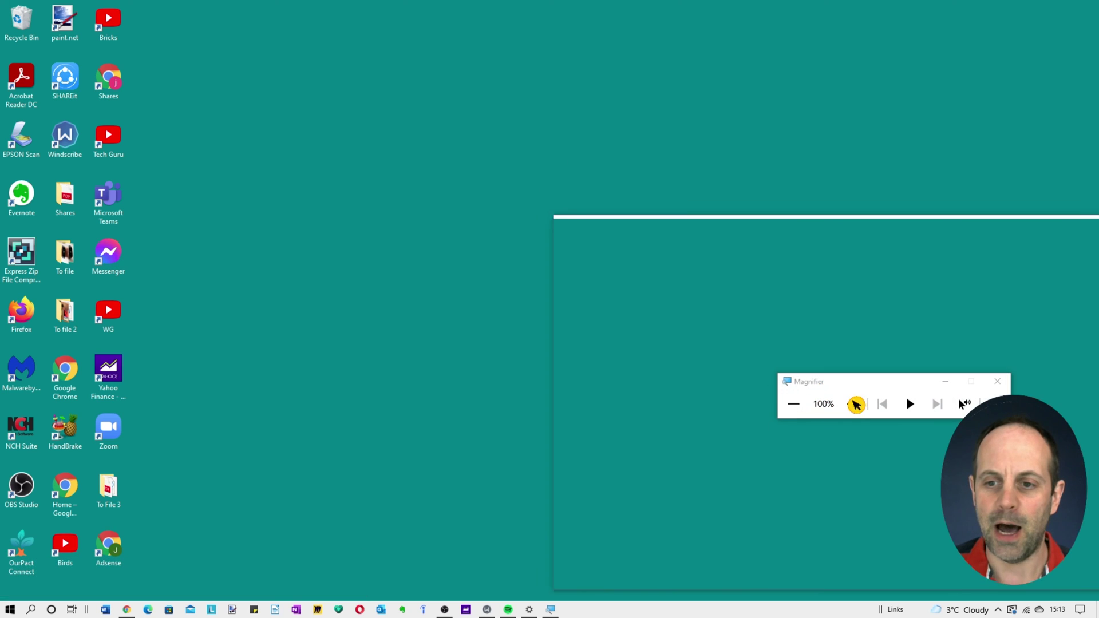
# Zoom Magnifier to 140% and return to its settings page via the gear menu
pyautogui.click(863, 410)
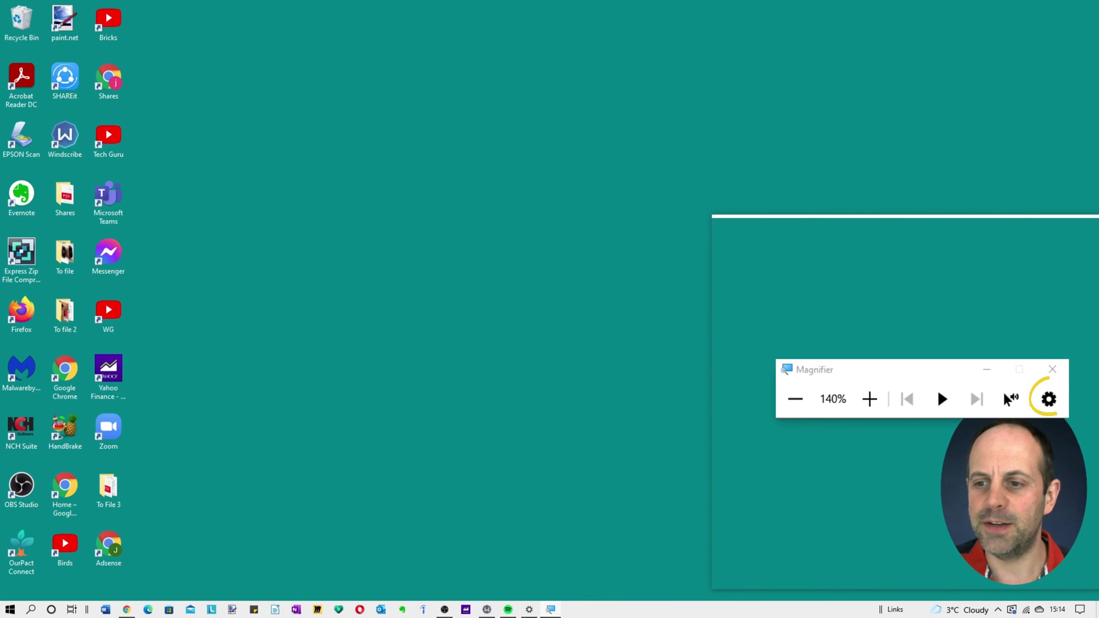
pyautogui.click(1048, 399)
pyautogui.click(876, 370)
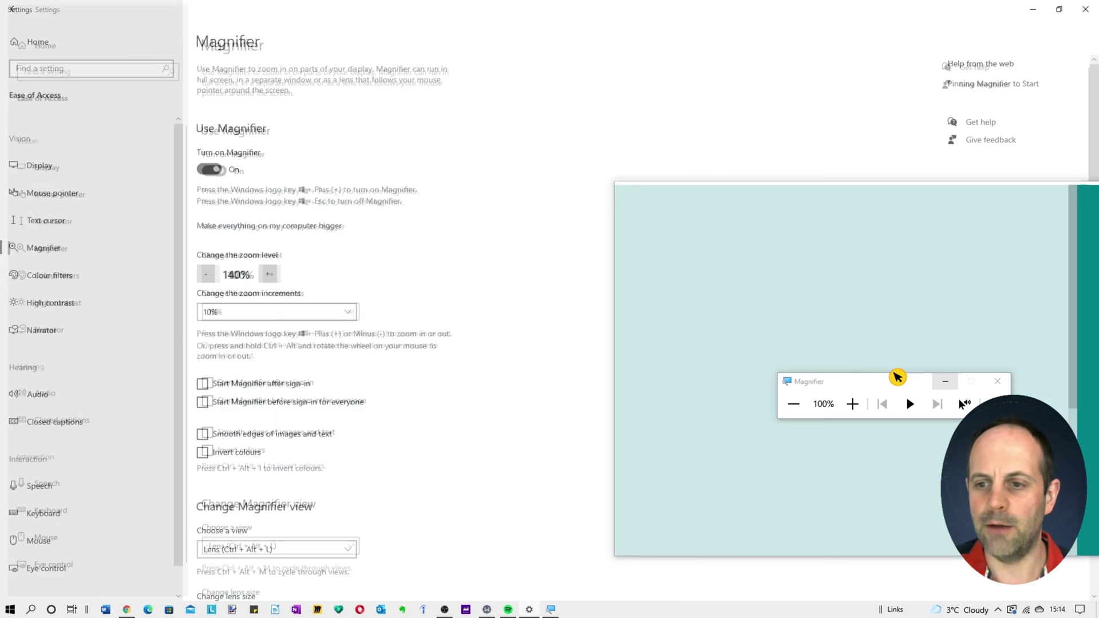